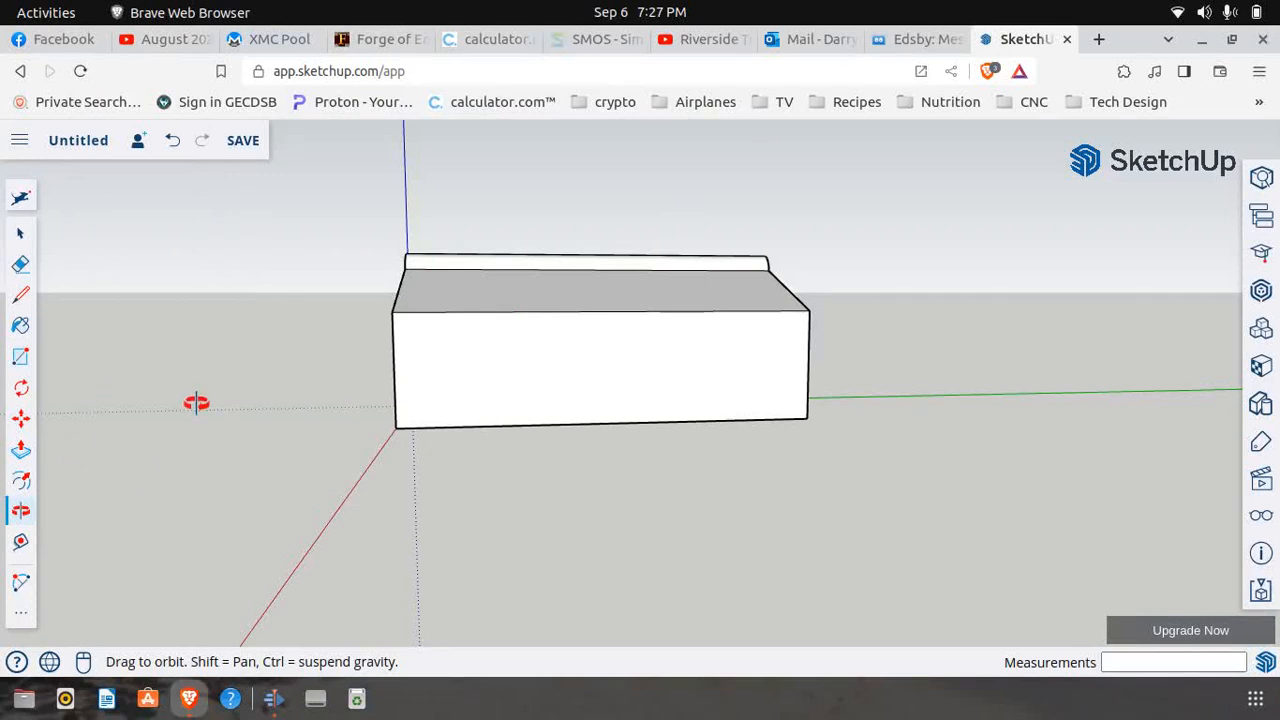
Draw two concentric circles near the front face's lower-left corner, with radii of 11" and about 6 7/16".
left_click_drag(329, 357, 441, 341)
left_click_drag(457, 297, 366, 357)
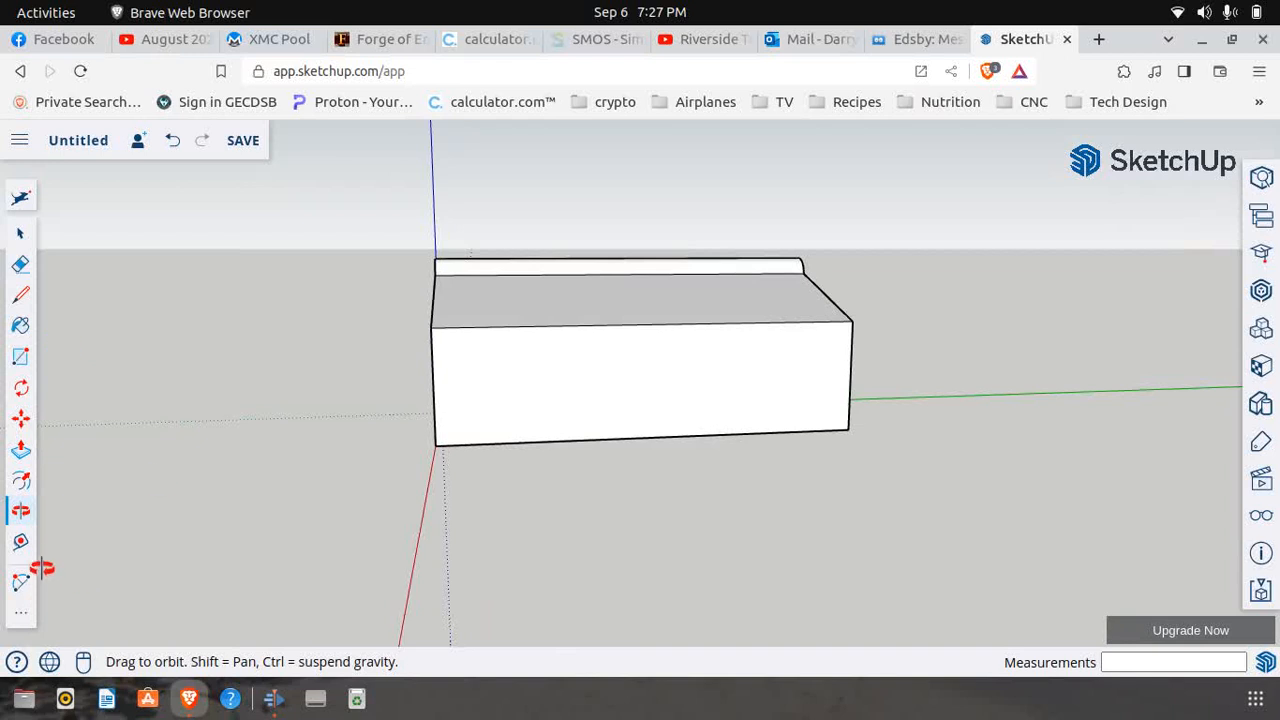
left_click(22, 616)
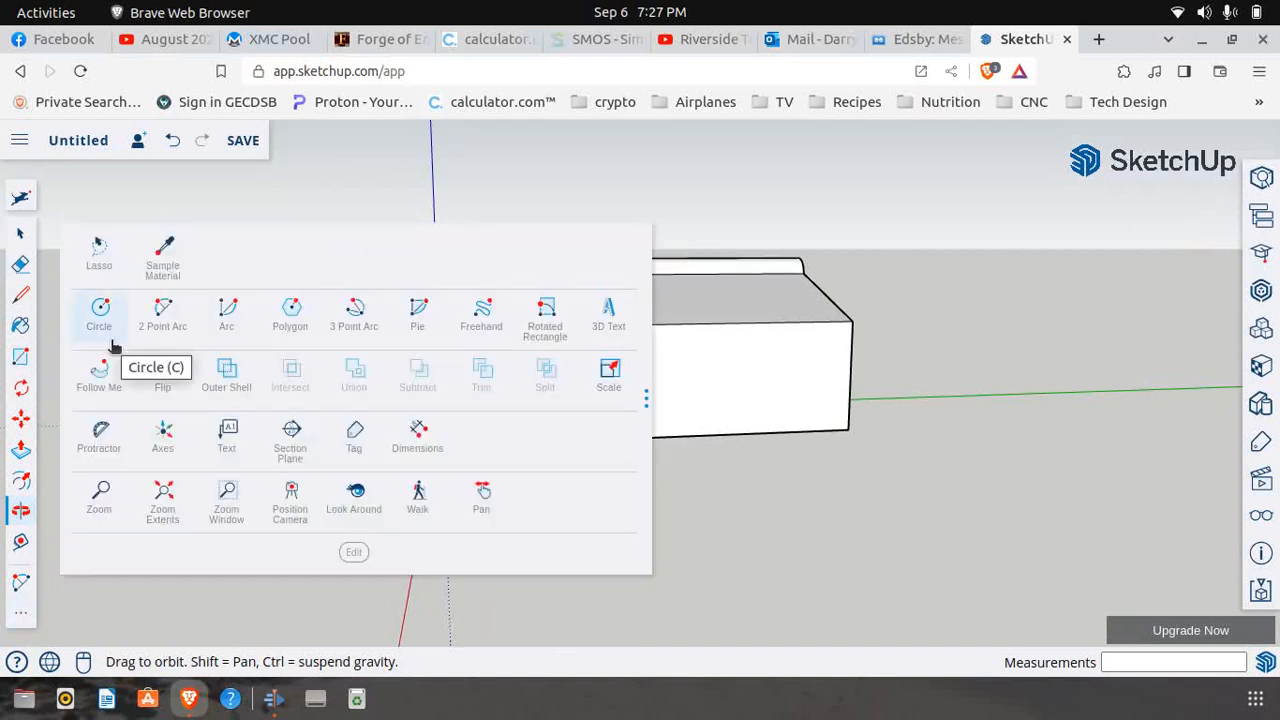
left_click(100, 310)
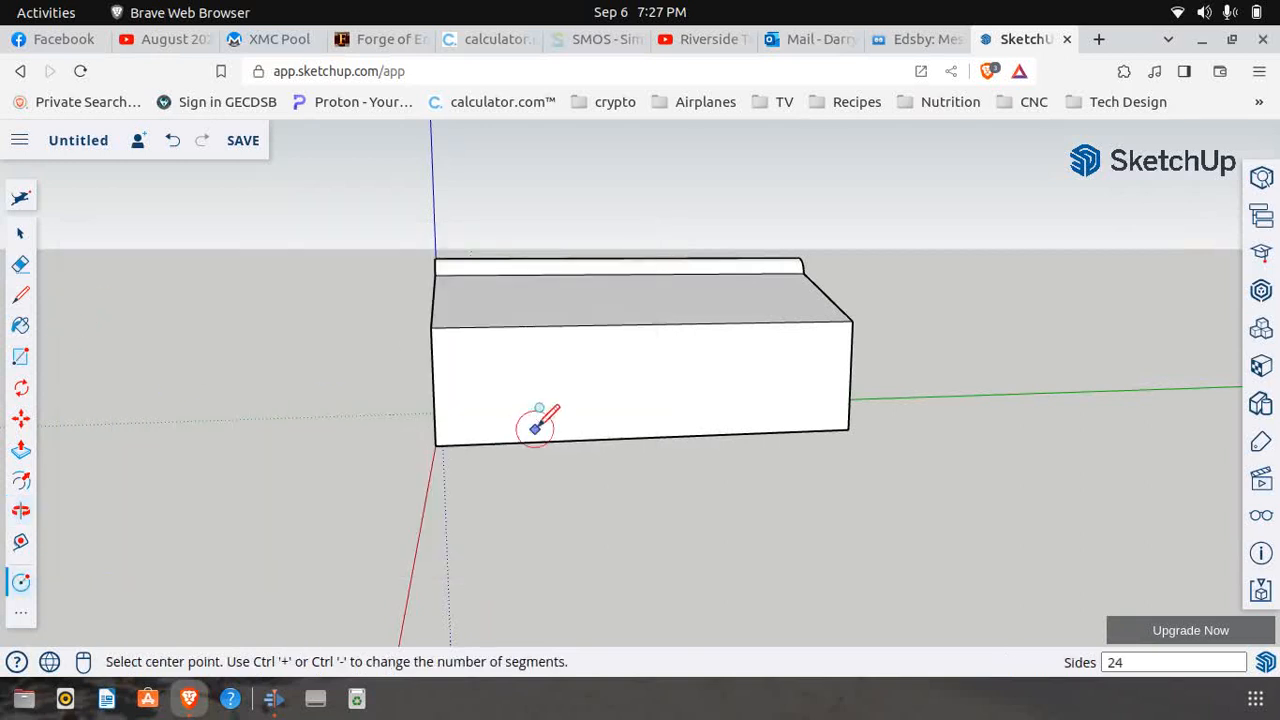
scroll(460, 425, "up", 5)
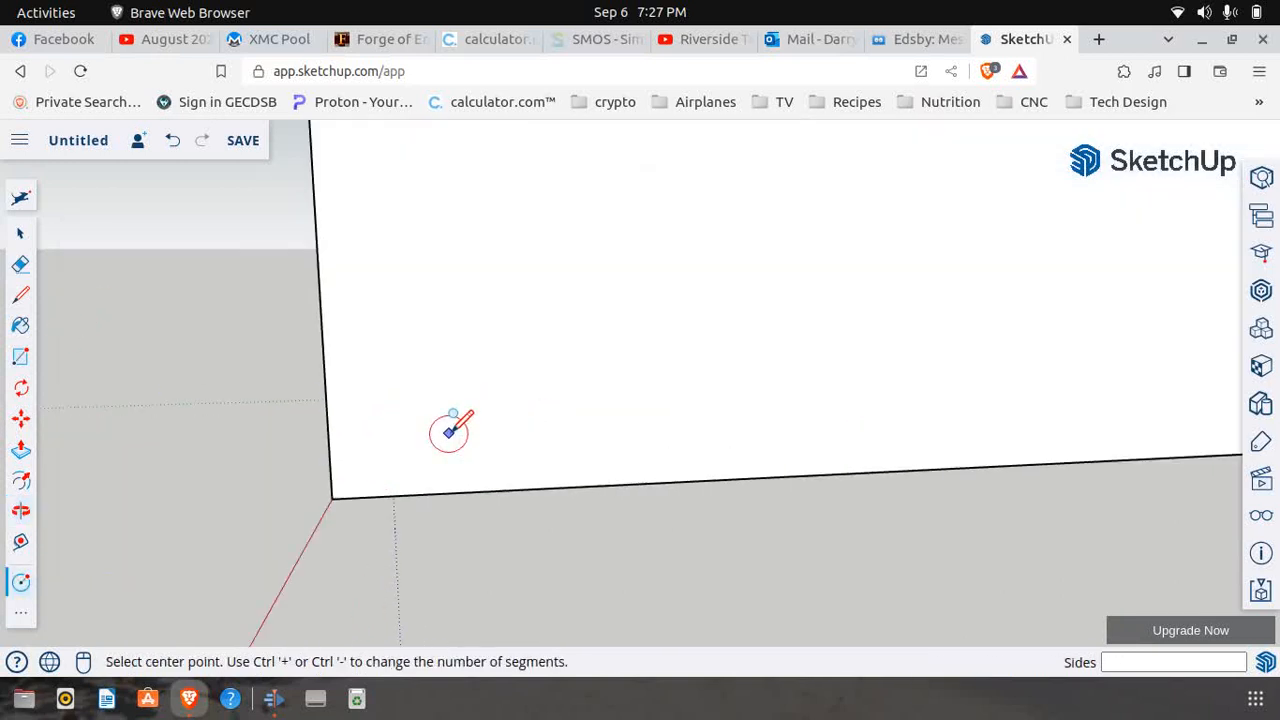
scroll(451, 402, "up", 2)
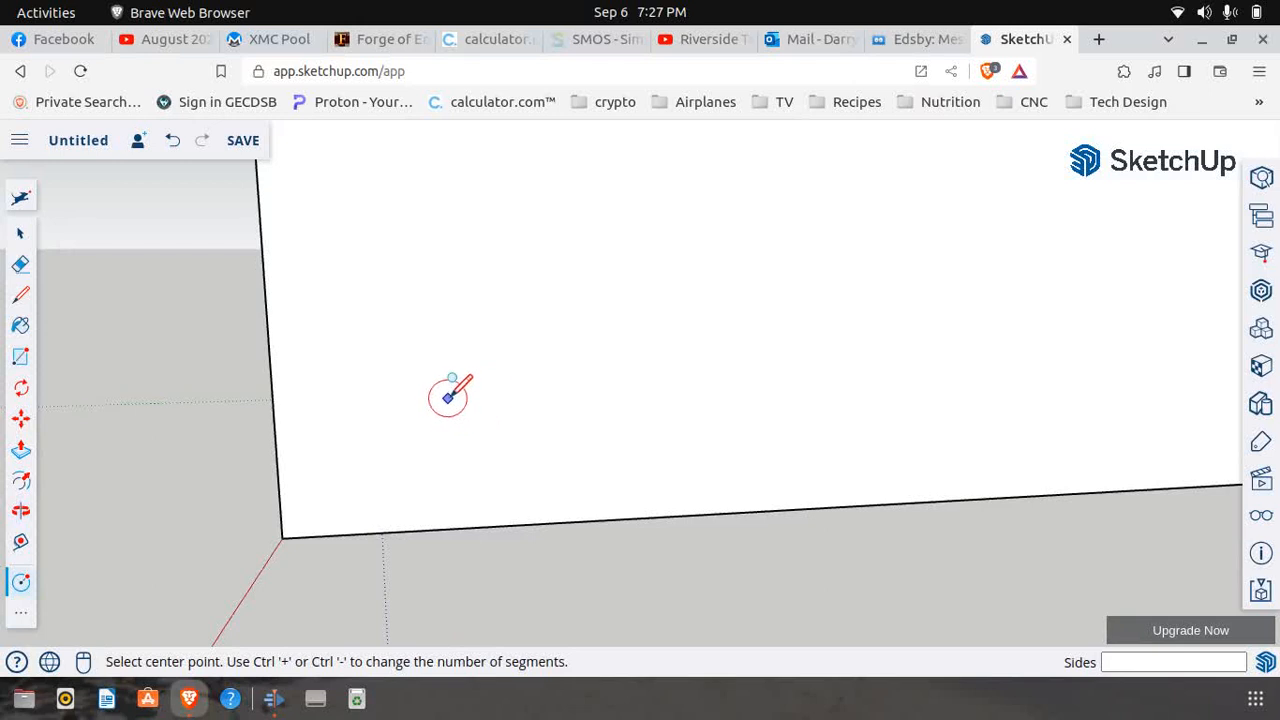
left_click(428, 389)
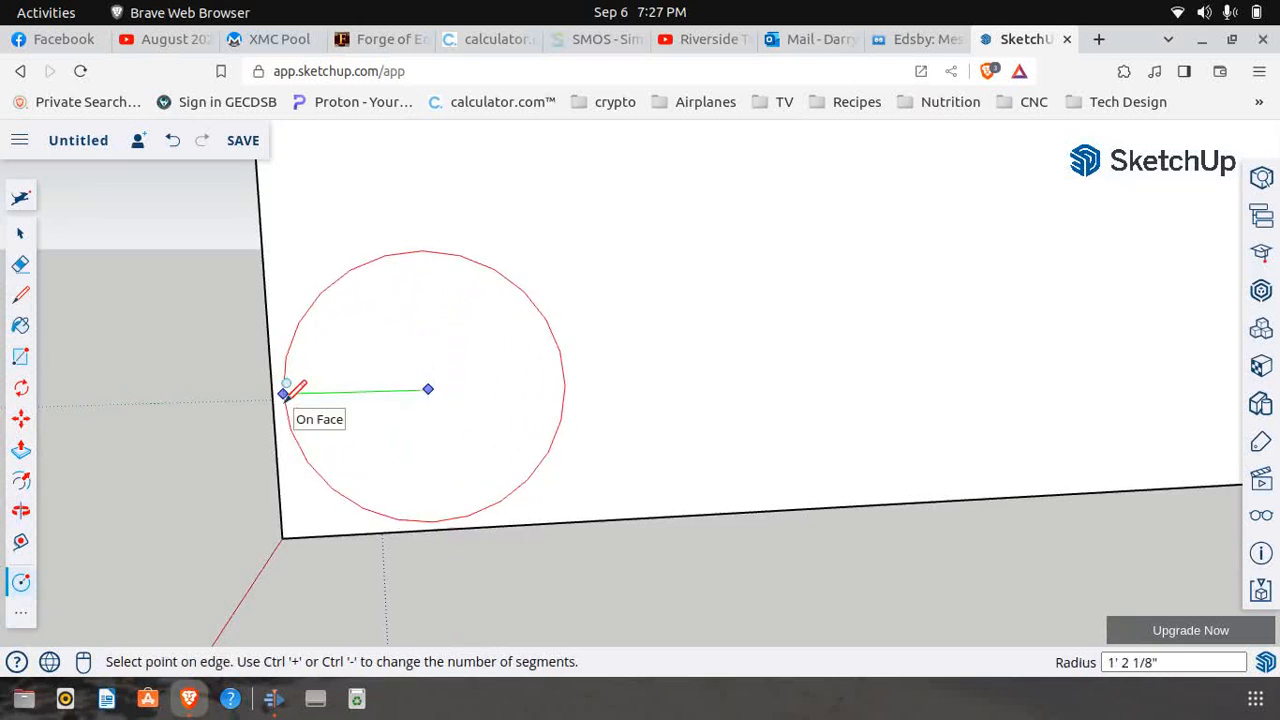
left_click(421, 489)
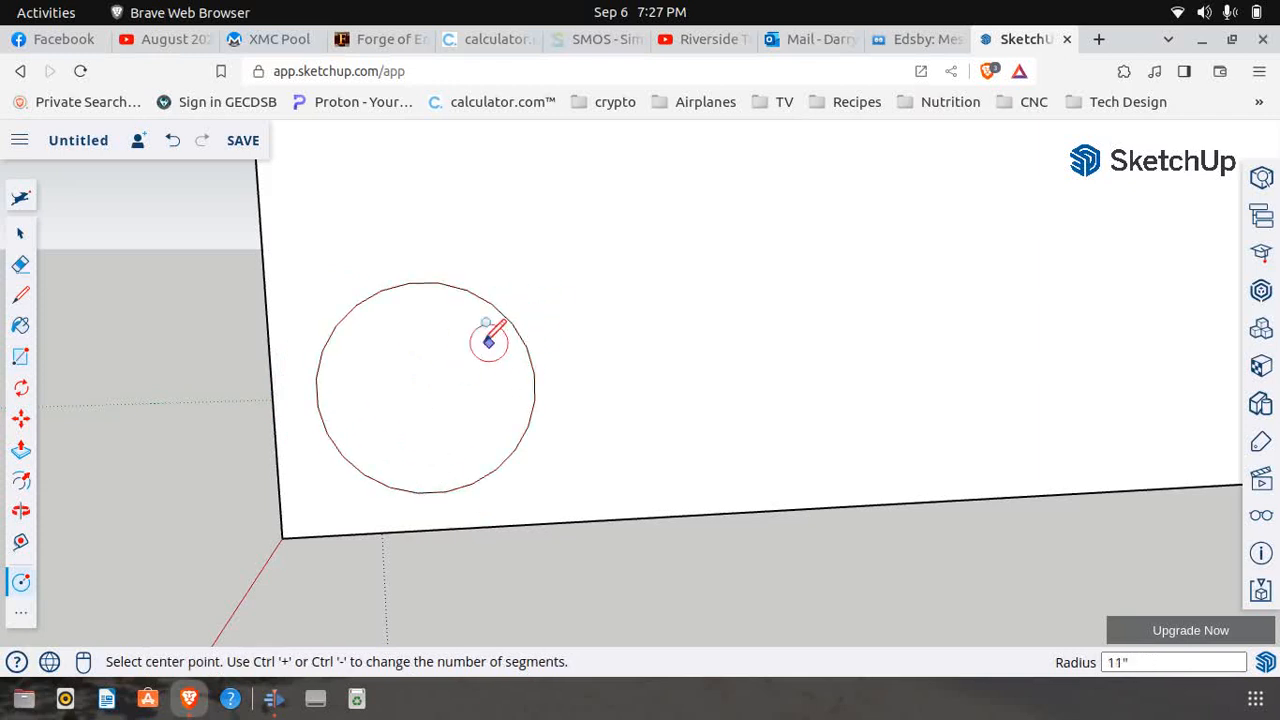
left_click(428, 388)
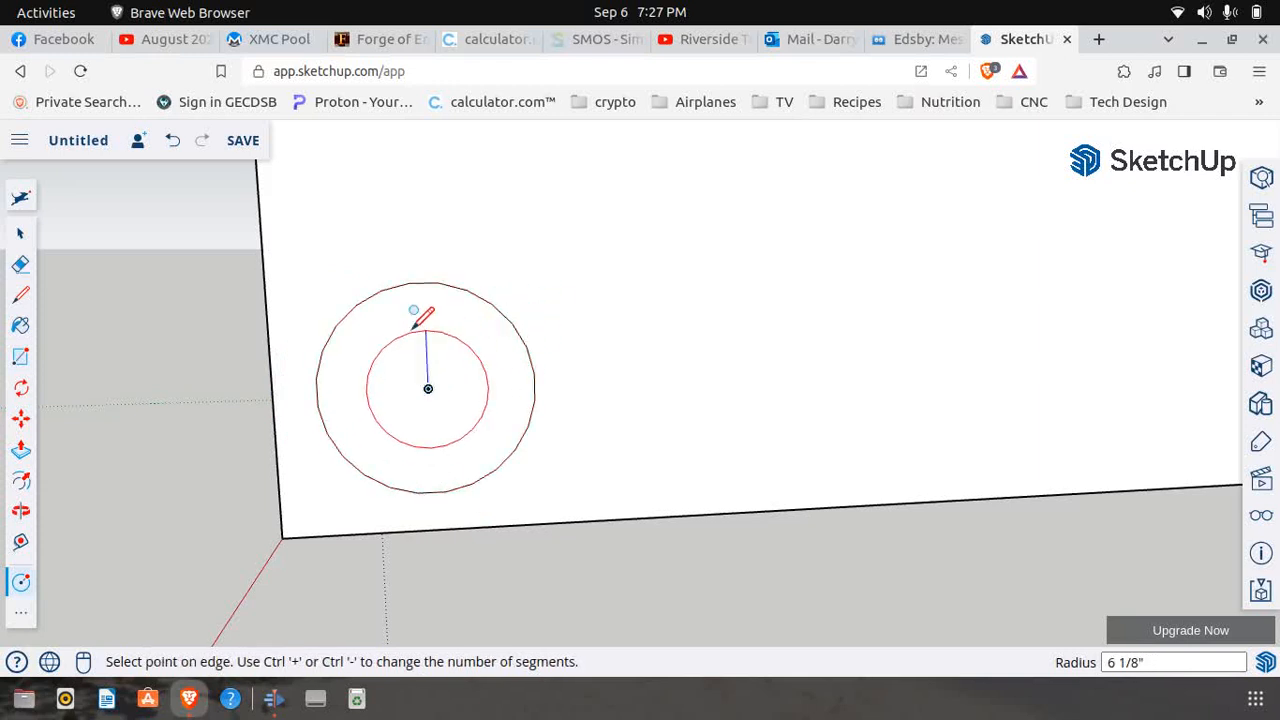
left_click(423, 325)
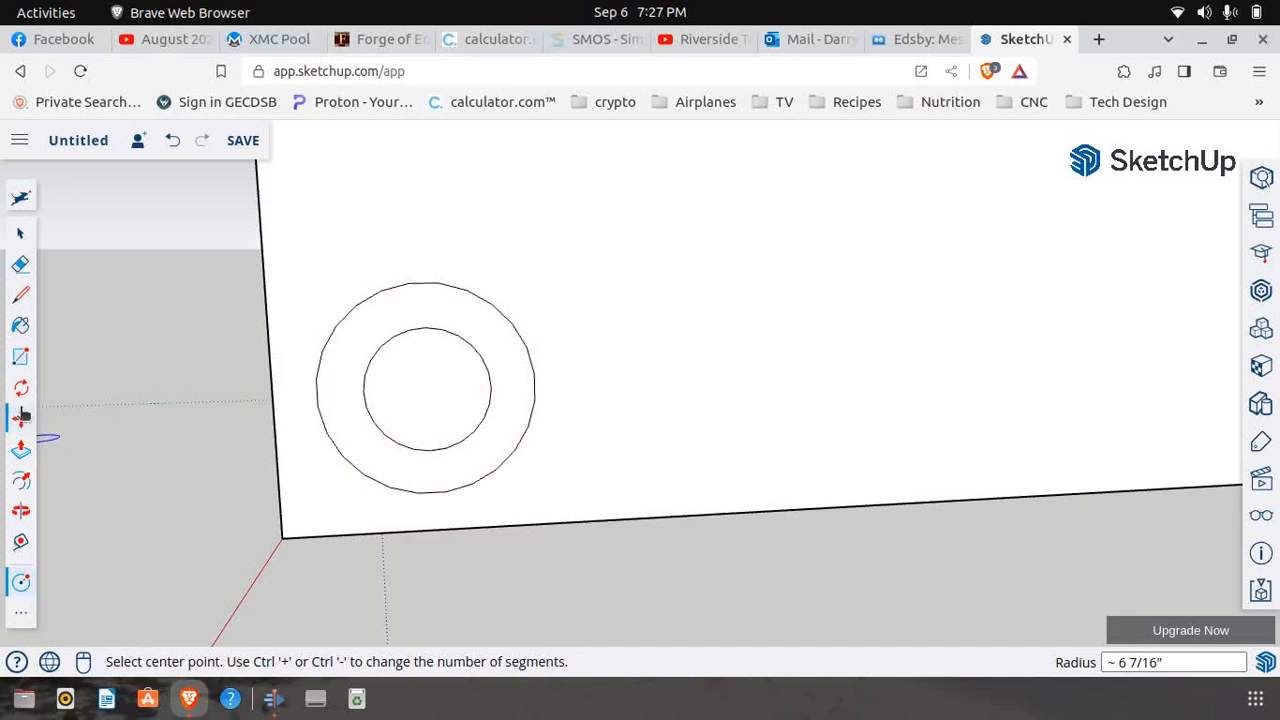
Paint the ring between the two circles with Color A02 from the Colors materials.
left_click(21, 326)
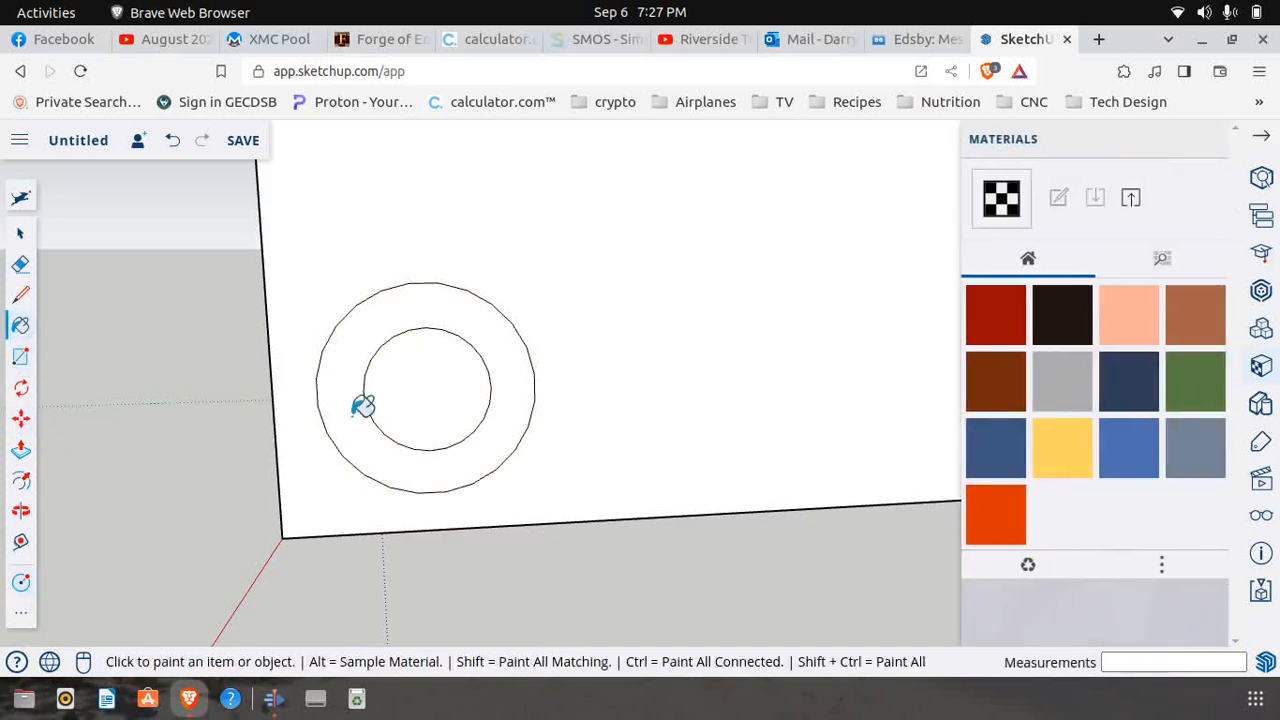
left_click(1161, 258)
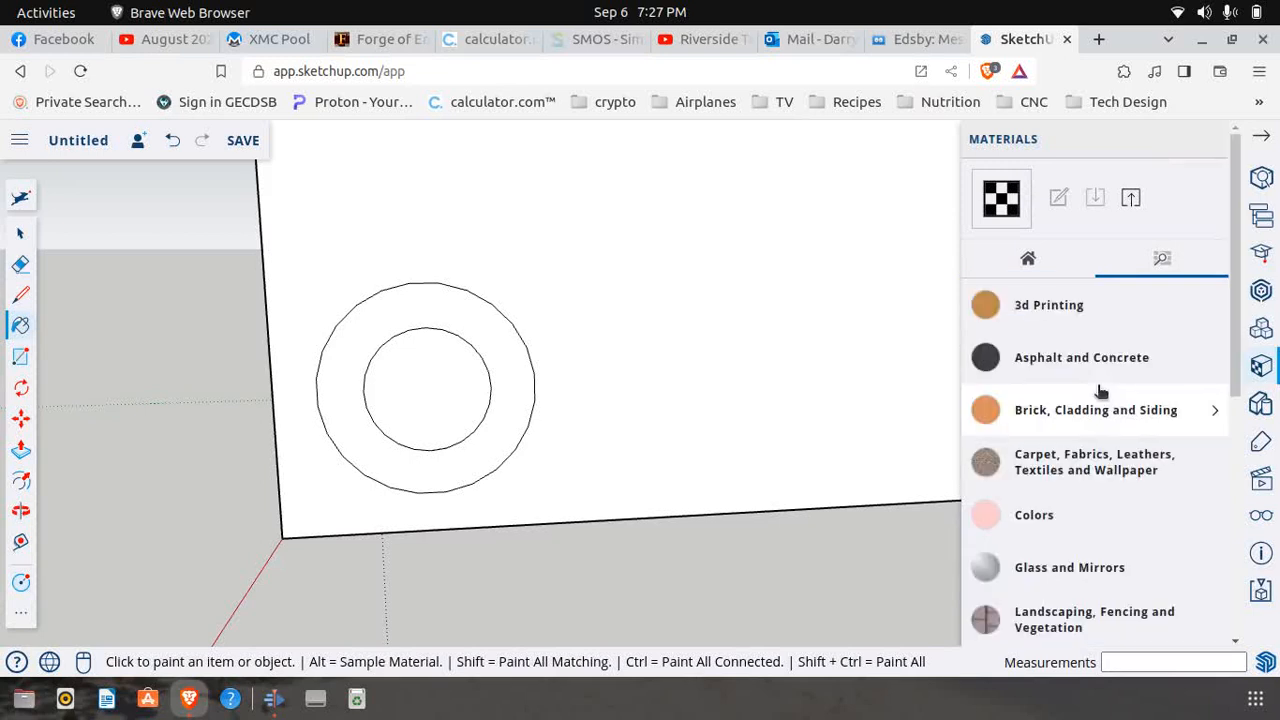
left_click(1045, 515)
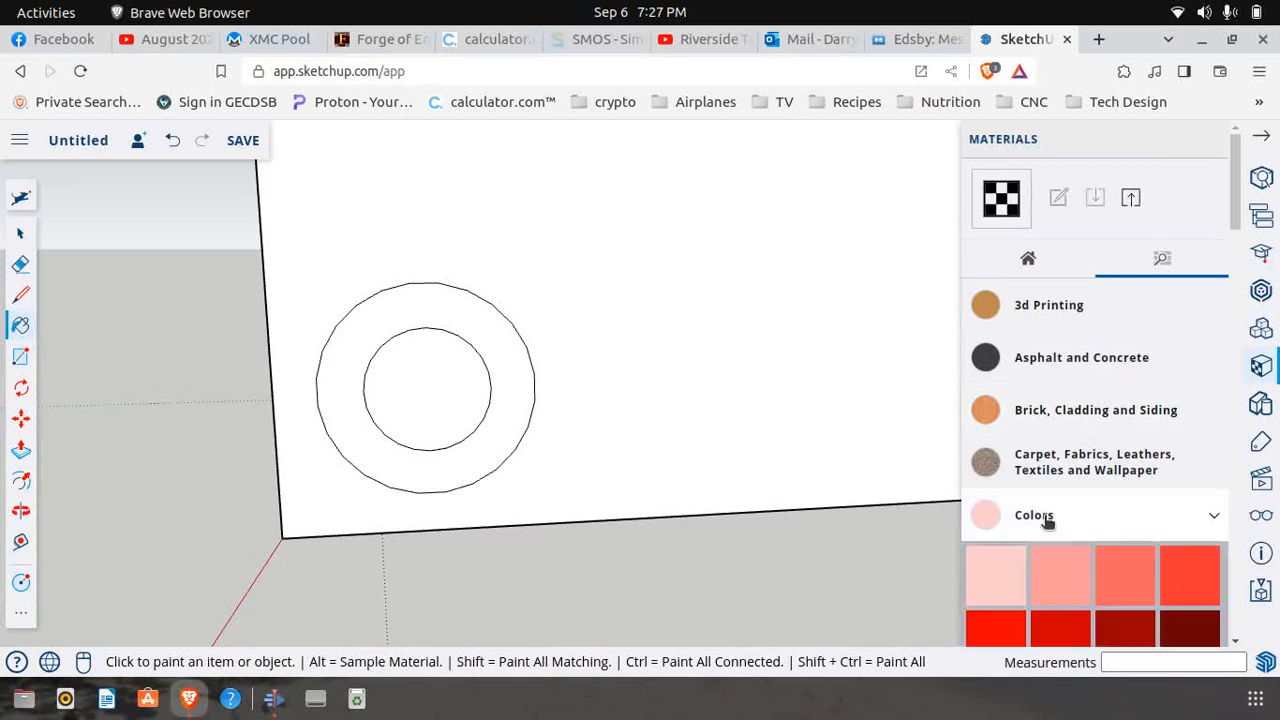
left_click(1058, 566)
left_click(517, 403)
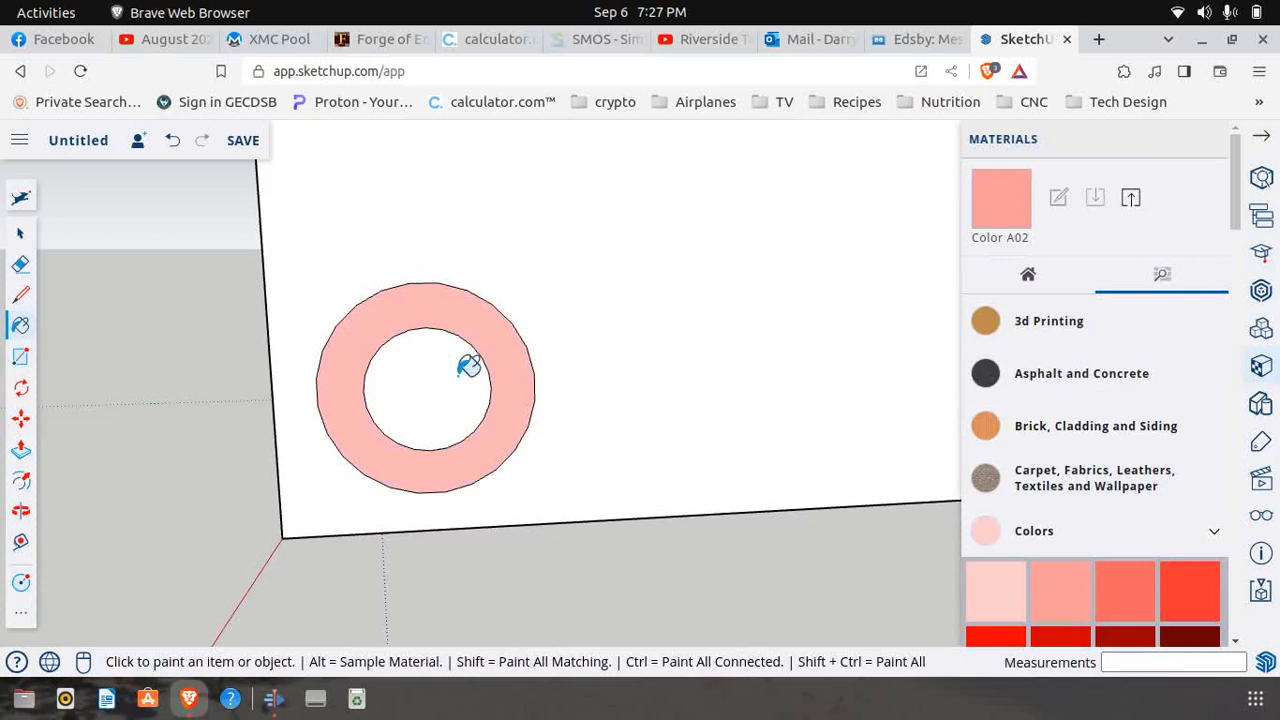
Paint the inner circle with Translucent Glass Blue from the Glass and Mirrors materials.
scroll(1072, 497, "down", 5)
scroll(1074, 490, "up", 5)
left_click(1212, 310)
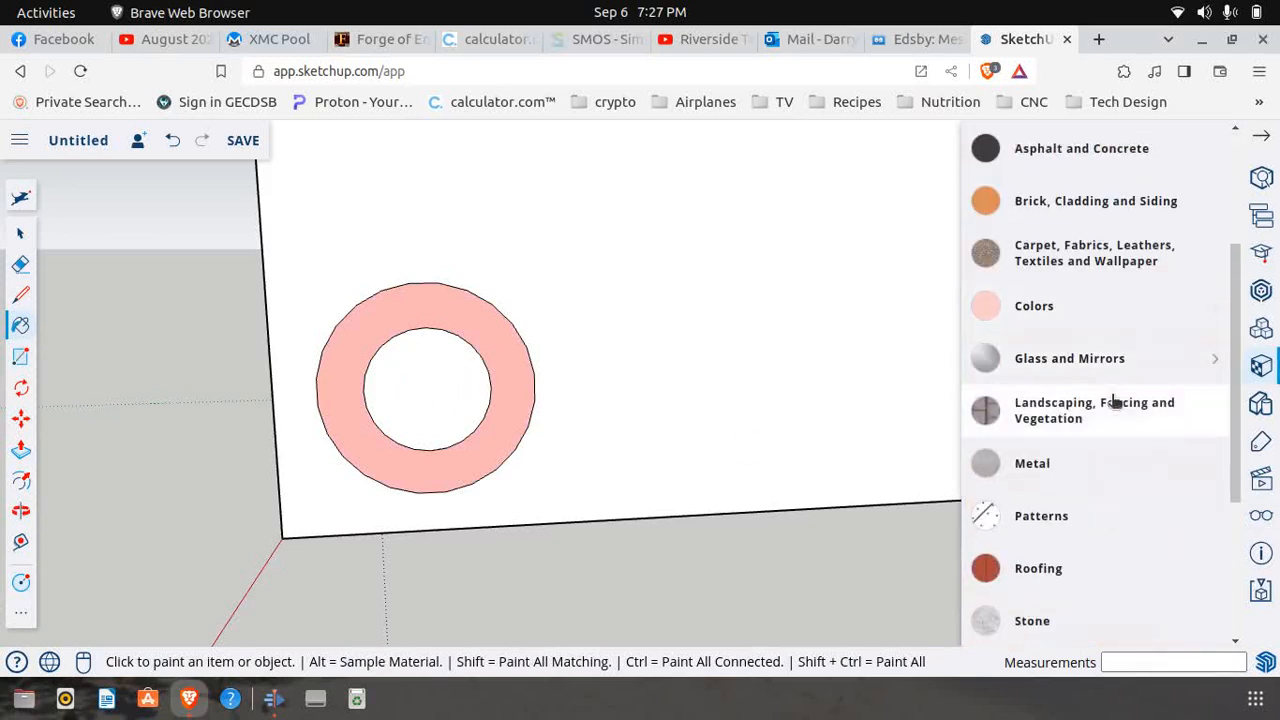
scroll(1083, 420, "down", 3)
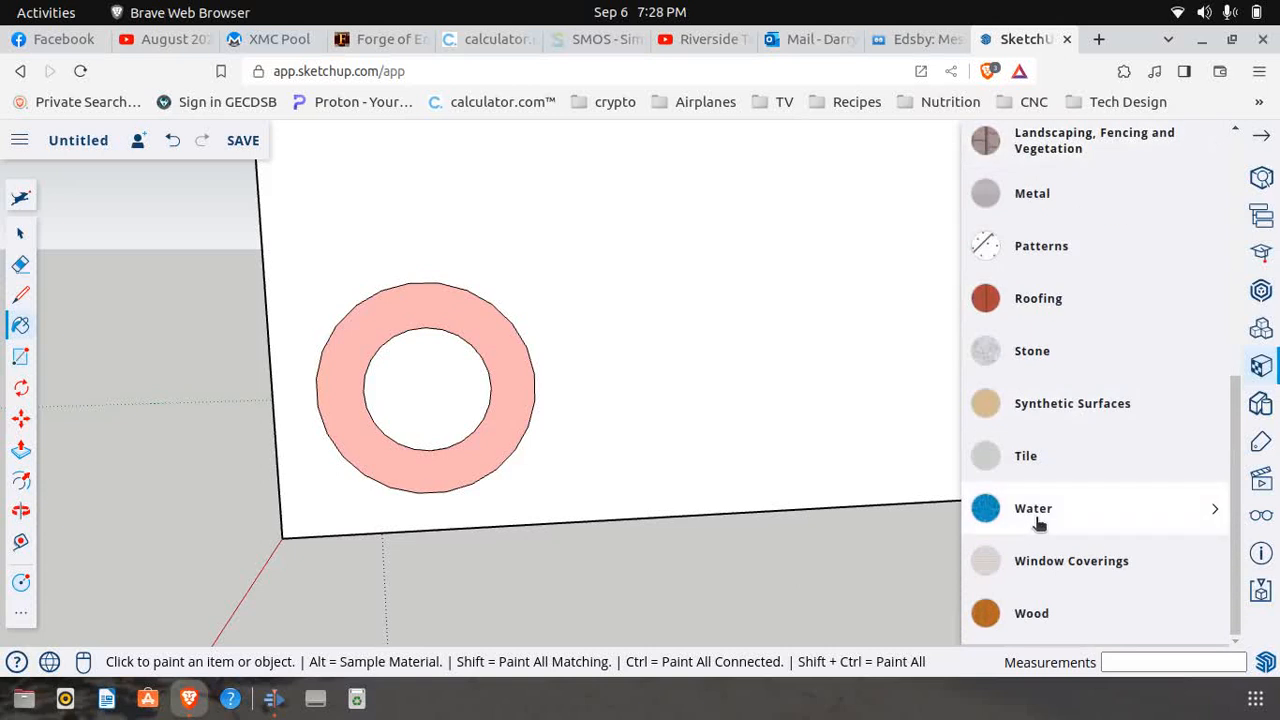
scroll(1042, 515, "up", 5)
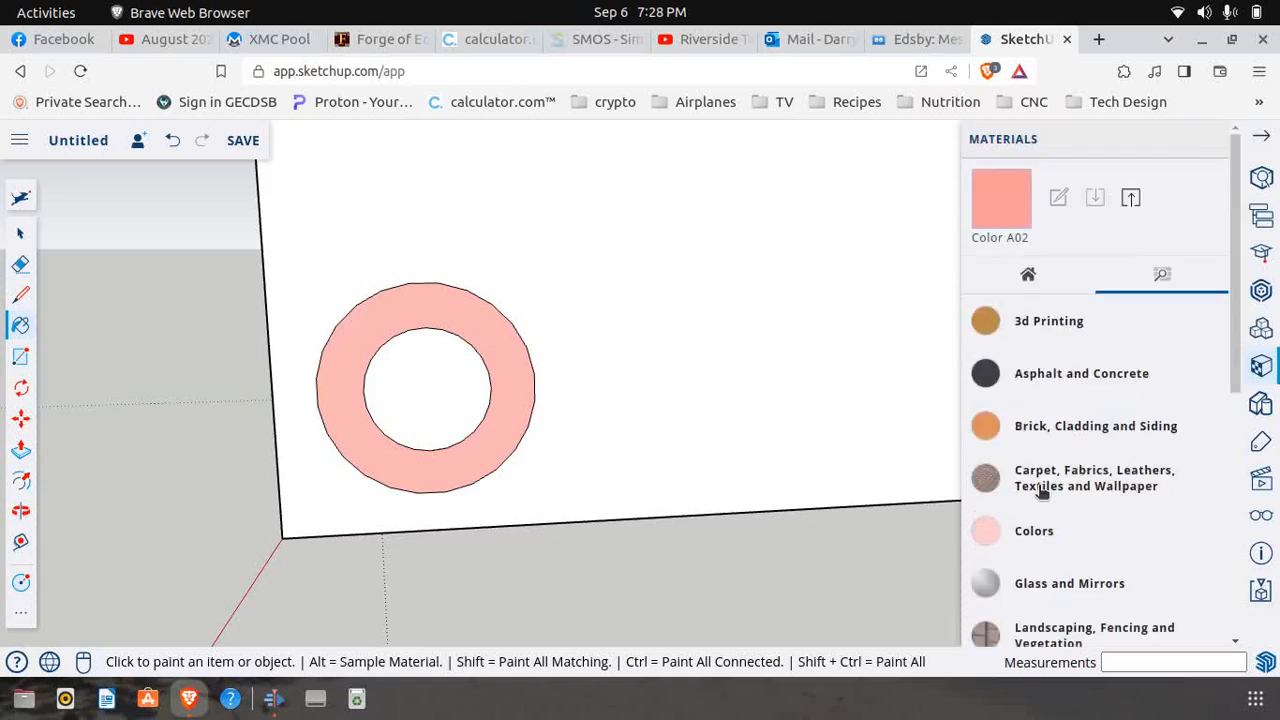
scroll(1040, 490, "down", 1)
left_click(1050, 476)
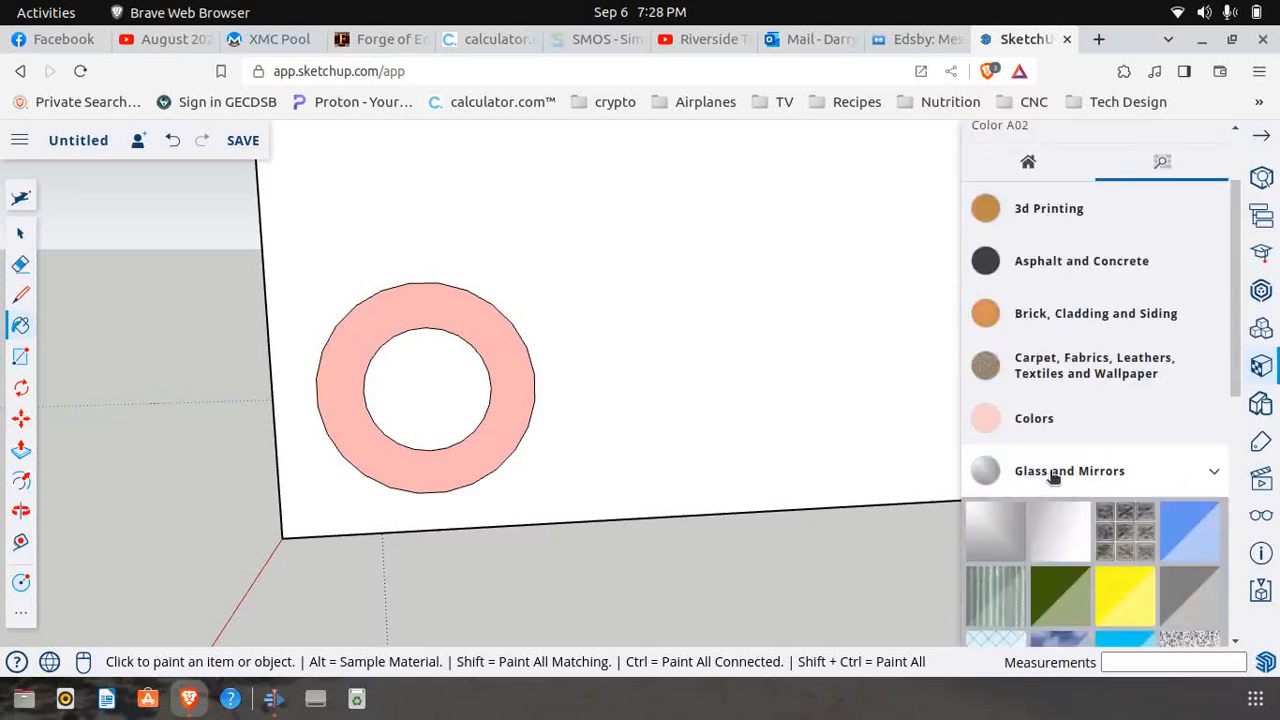
left_click(1186, 536)
left_click(452, 397)
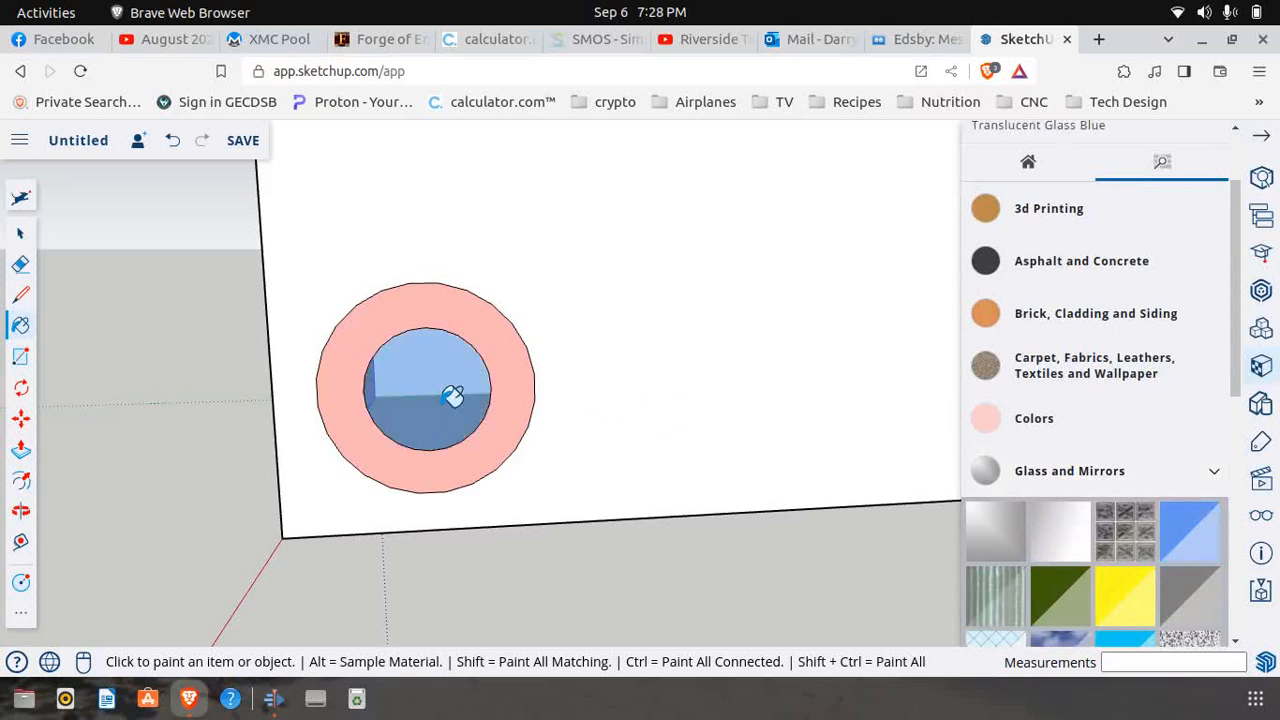
left_click(1262, 140)
Make the pink ring and glass circle into one component with the default settings, glued to any face, and check it among the model's components.
scroll(400, 447, "down", 2)
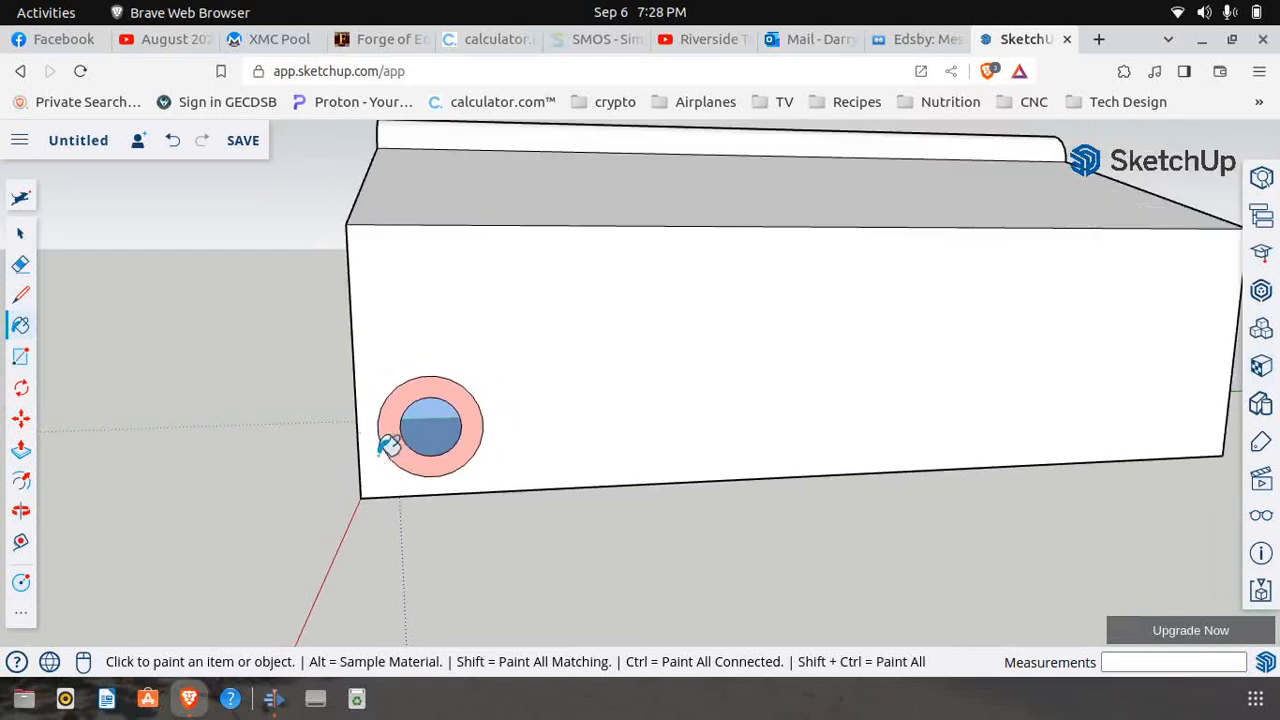
left_click(26, 510)
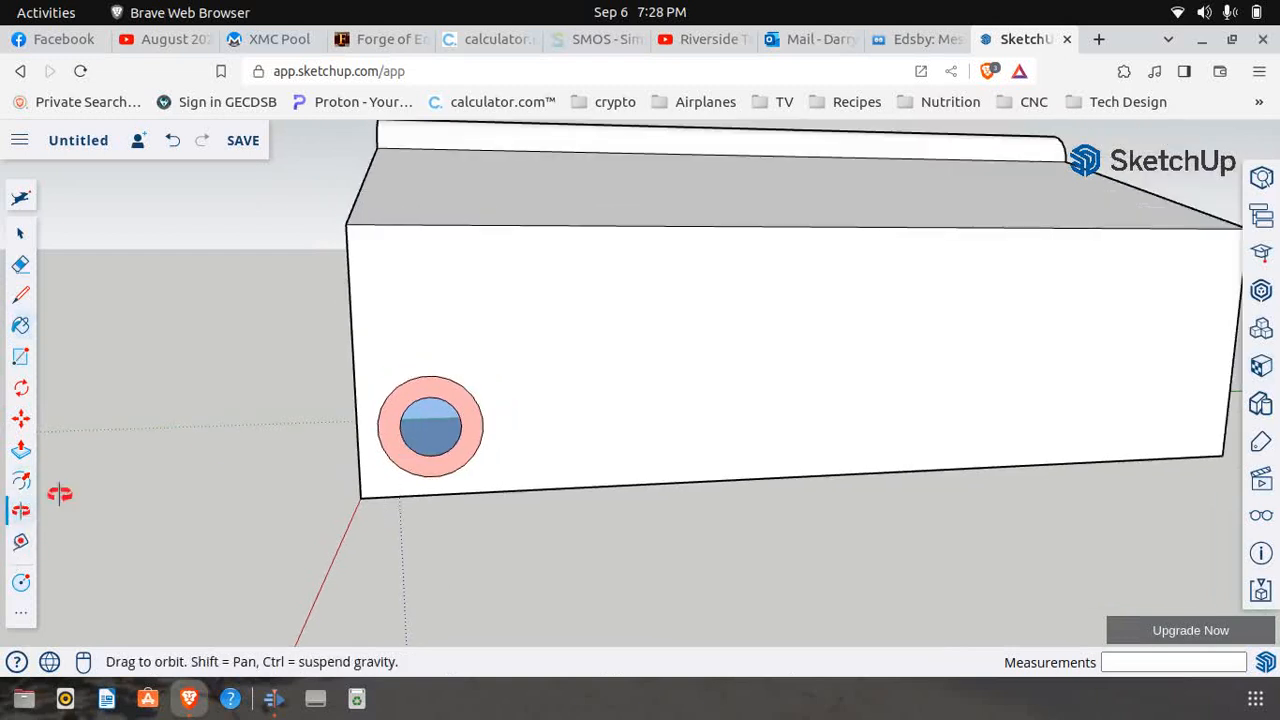
left_click_drag(857, 506, 781, 502)
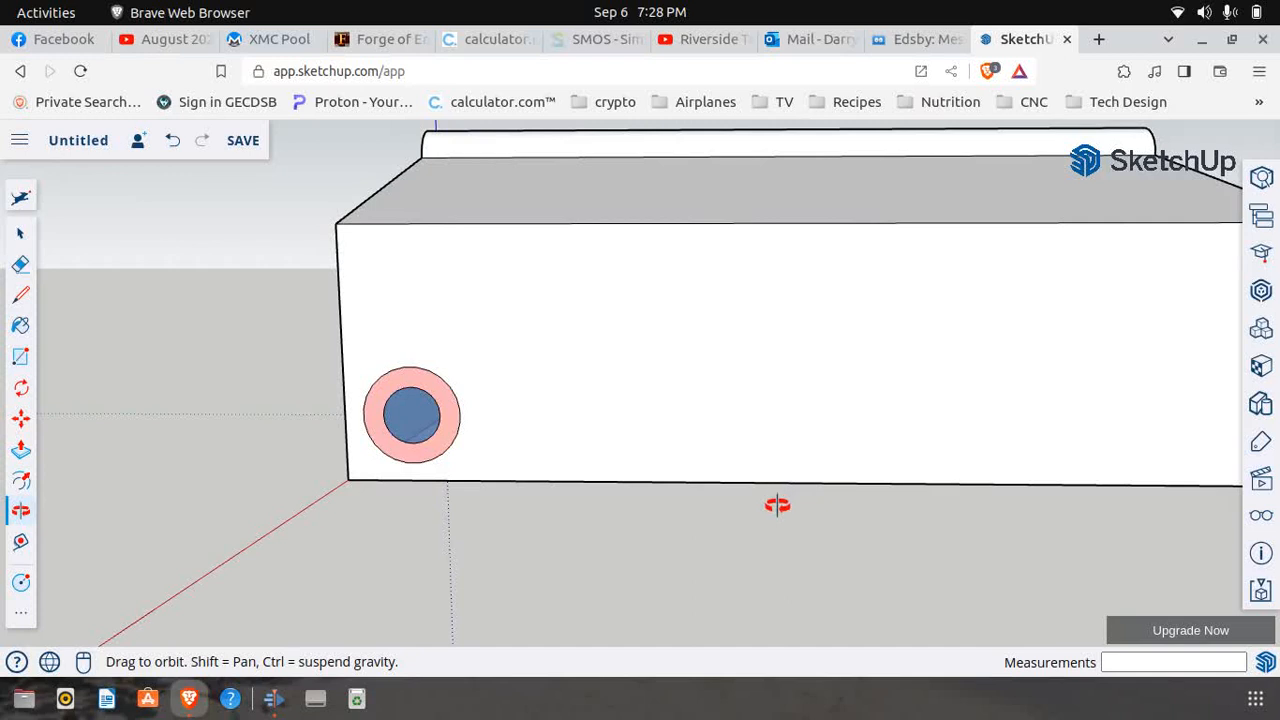
mouse_move(723, 546)
left_mouse_down()
mouse_move(697, 546)
mouse_move(718, 545)
left_mouse_up()
left_click_drag(246, 441, 248, 435)
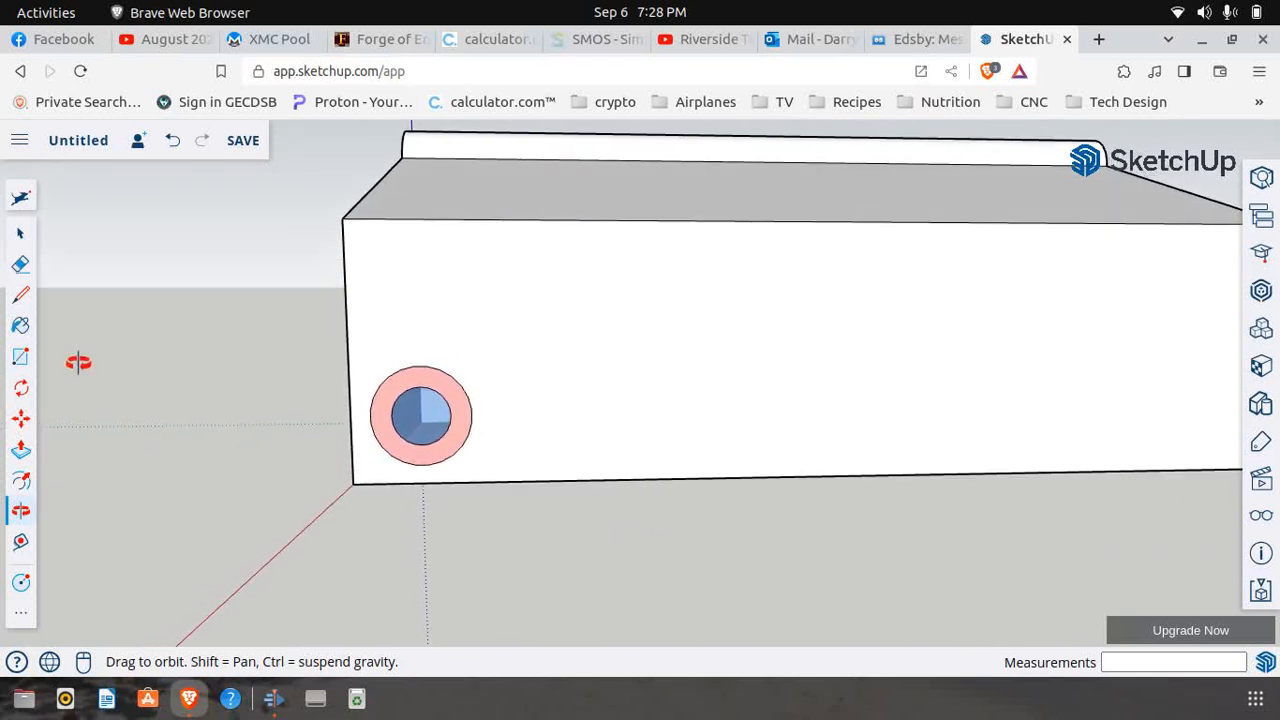
left_click(22, 233)
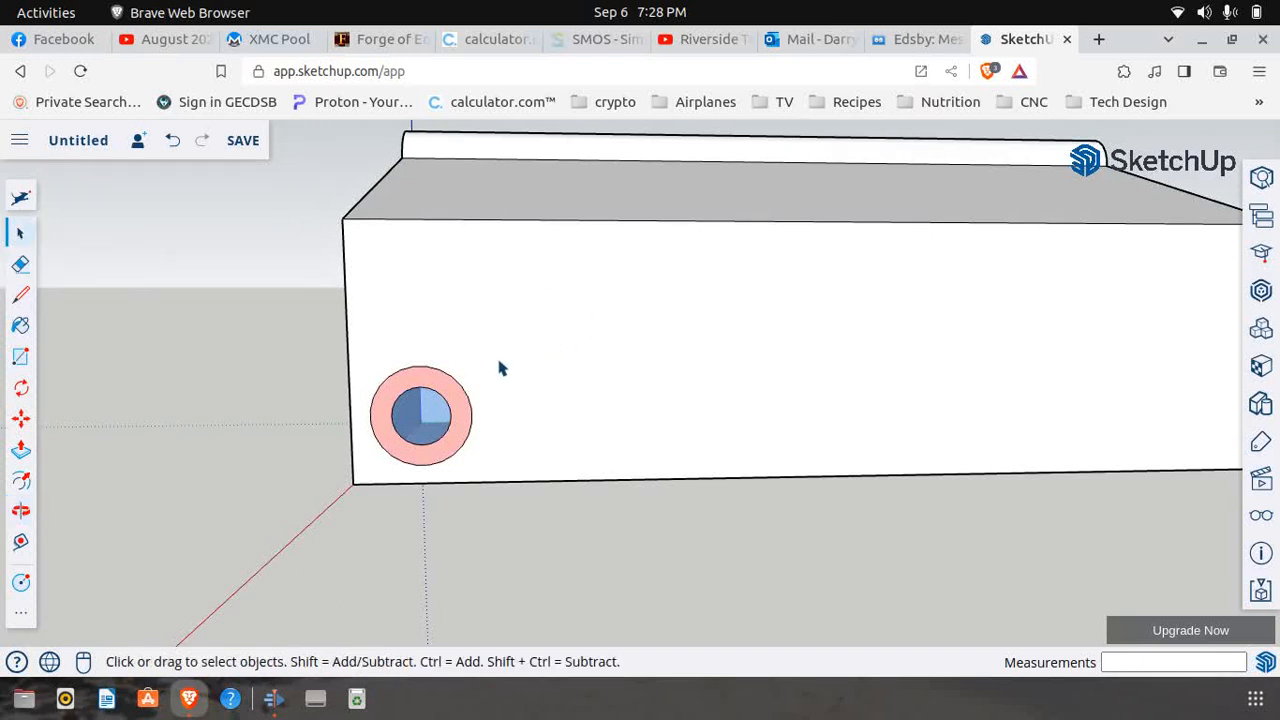
scroll(482, 384, "up", 3)
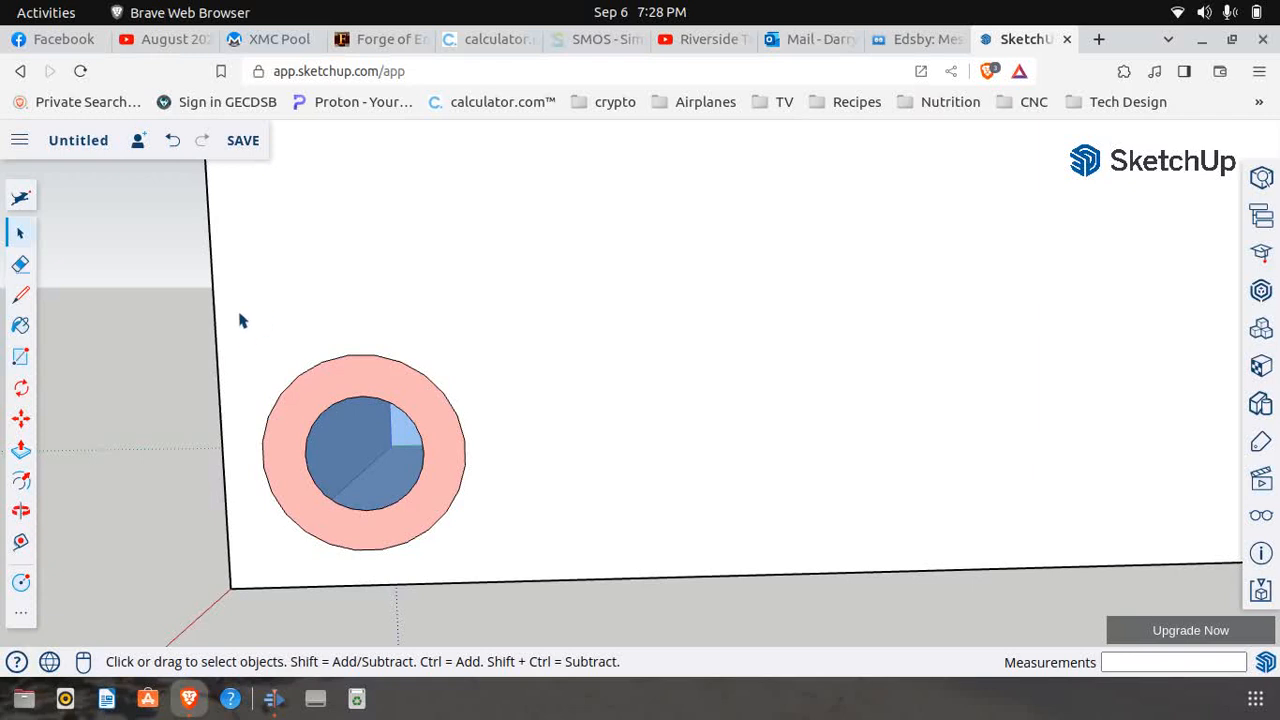
left_click_drag(238, 312, 587, 567)
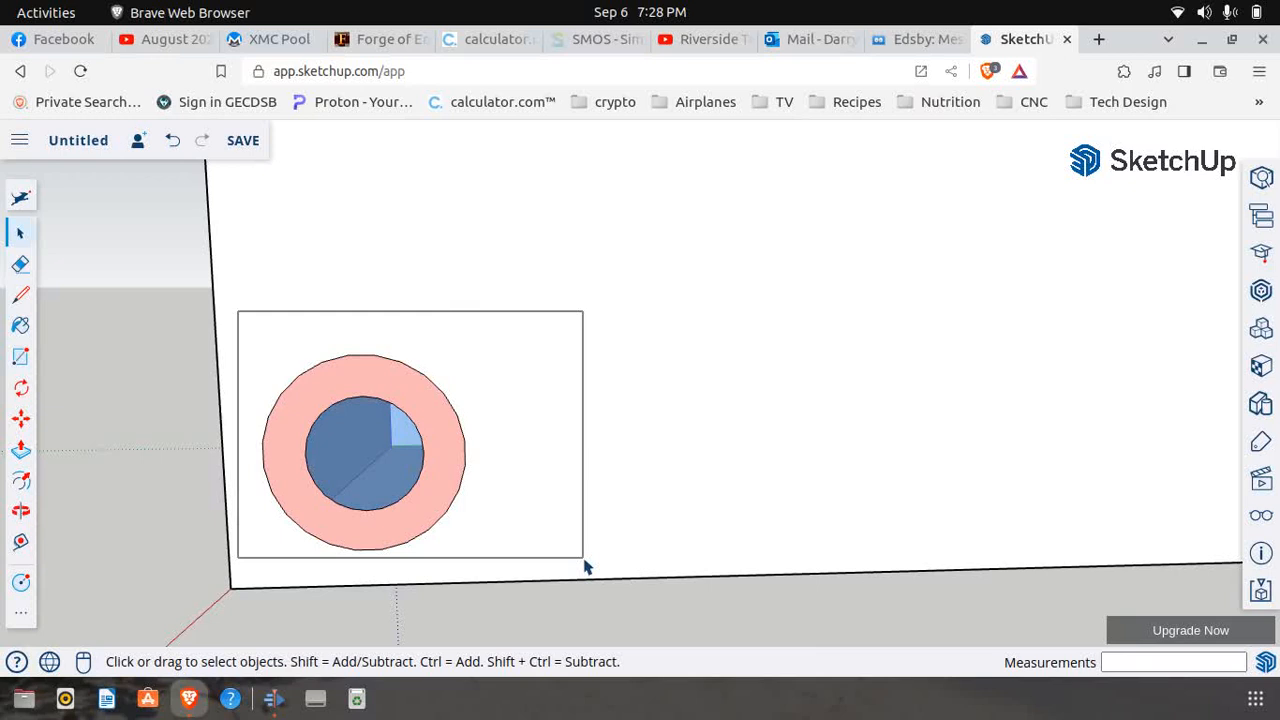
left_click_drag(587, 567, 587, 566)
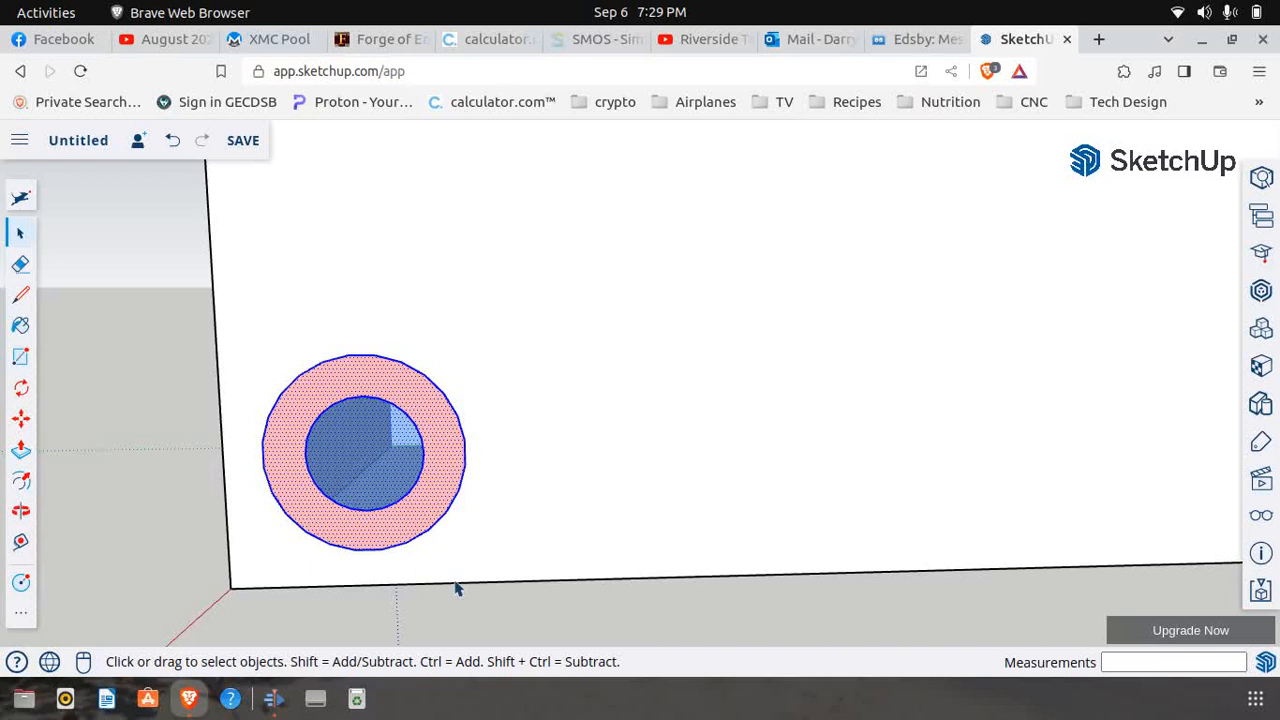
right_click(433, 446)
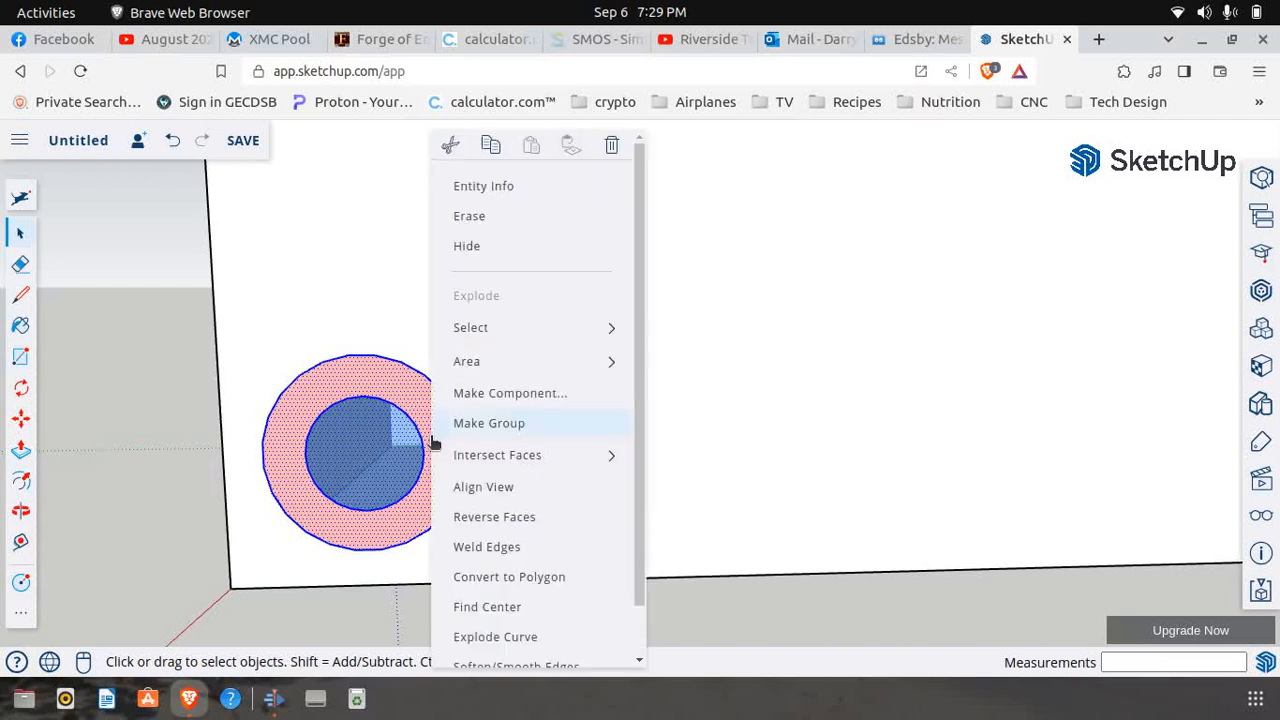
left_click(522, 395)
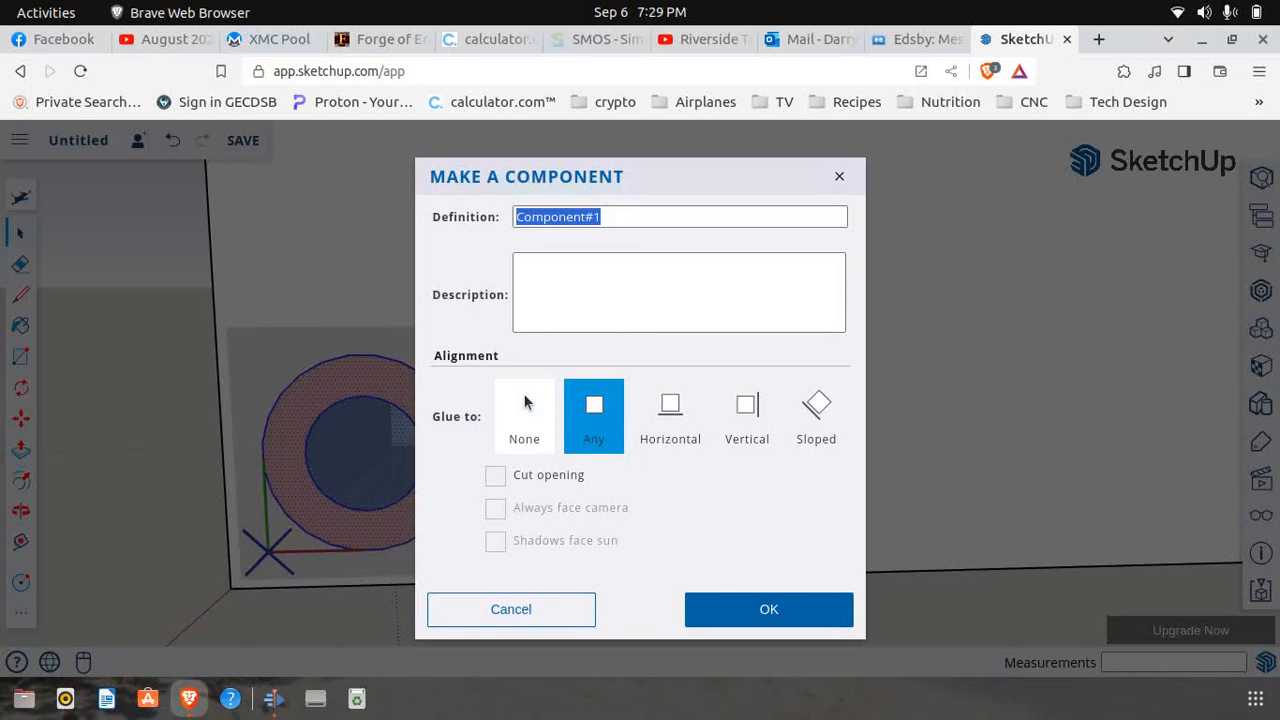
left_click(787, 625)
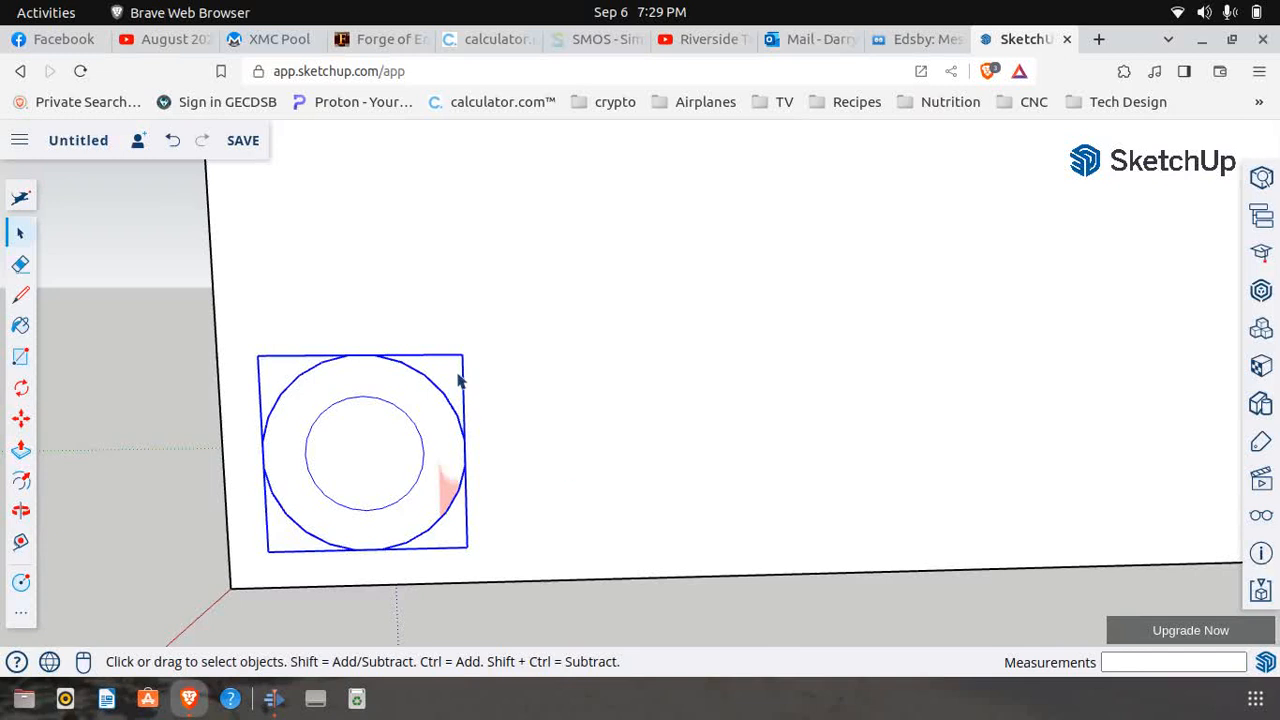
left_click(1262, 331)
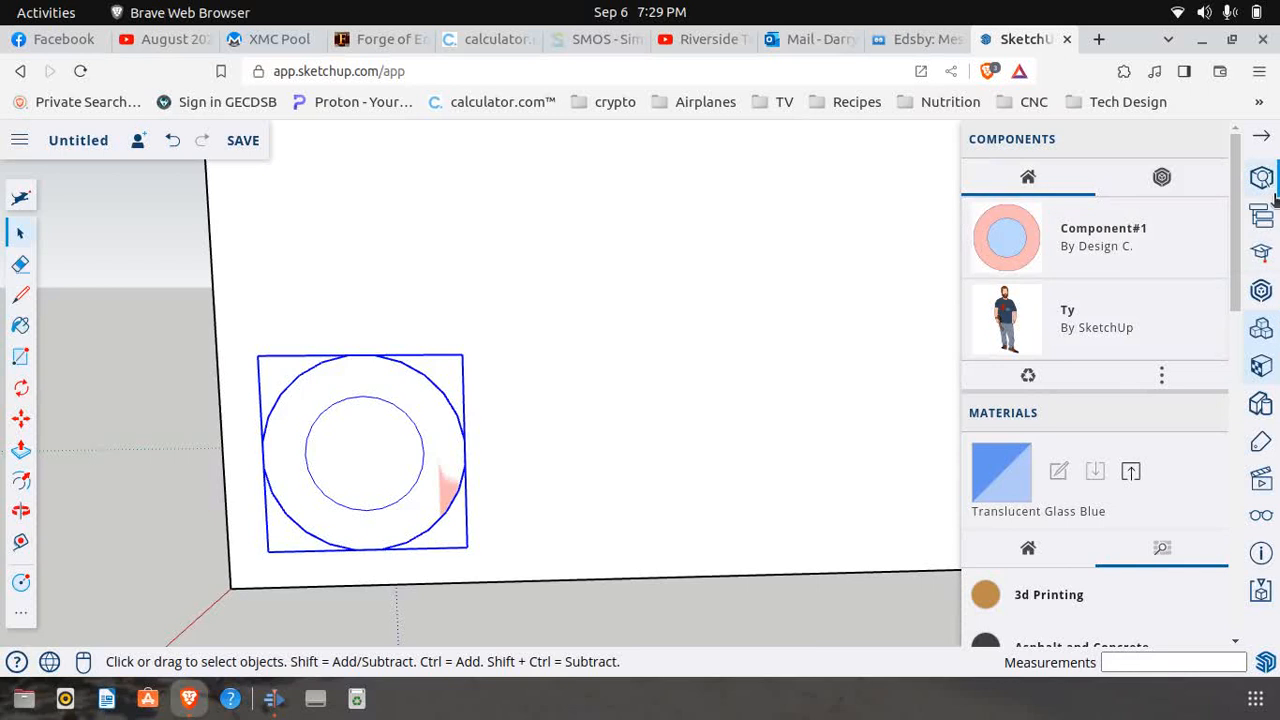
left_click(1262, 137)
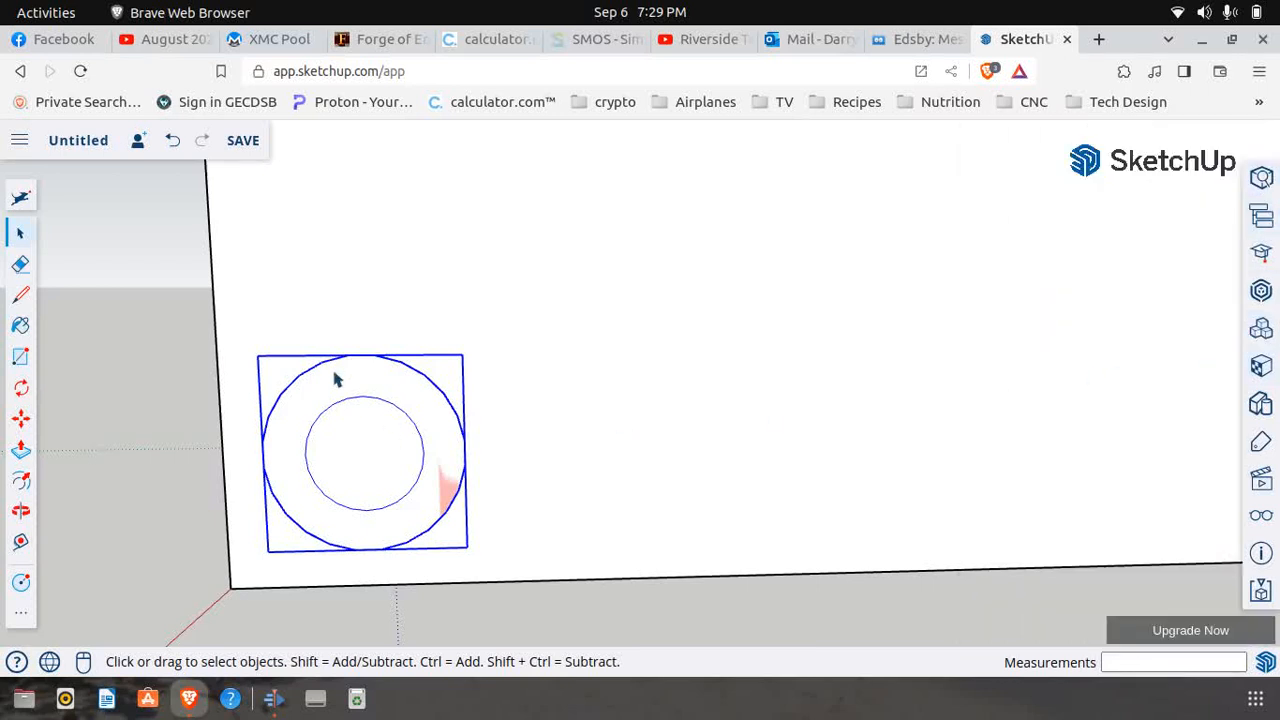
Copy the round window component about 14' 10 15/16" along the front face and divide the span with /8 for evenly spaced copies.
scroll(245, 352, "down", 5)
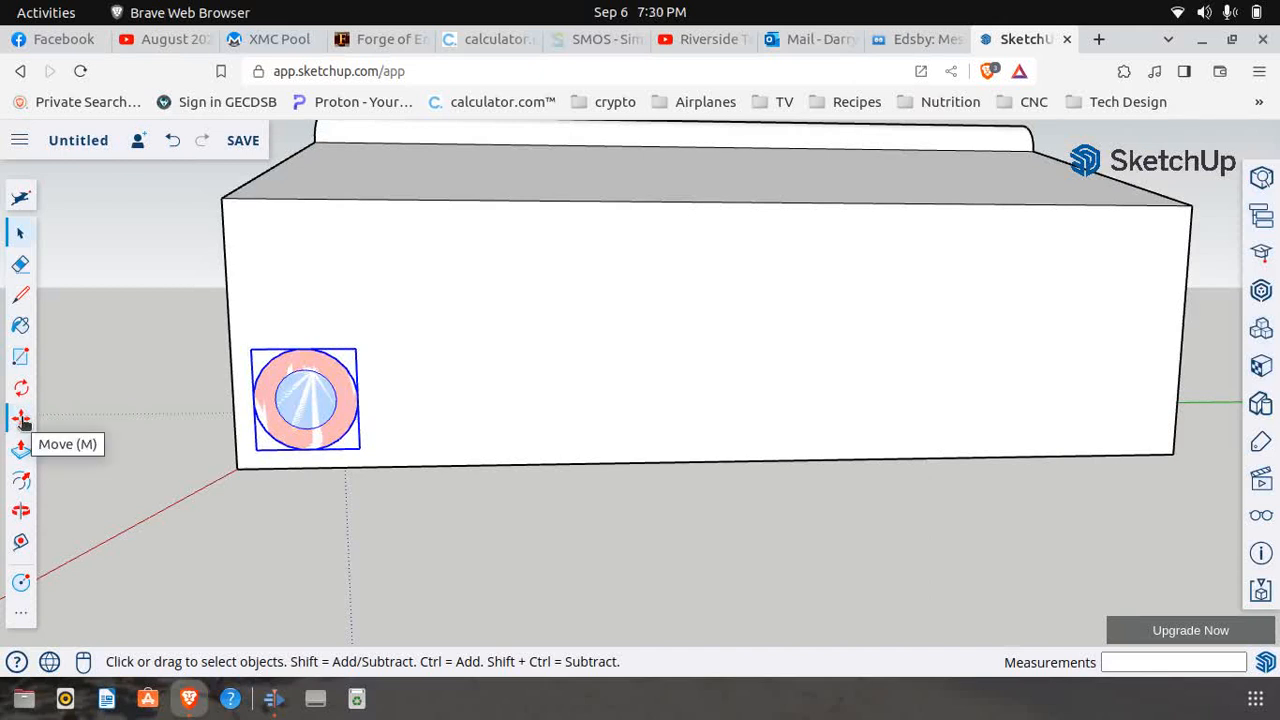
left_click(21, 420)
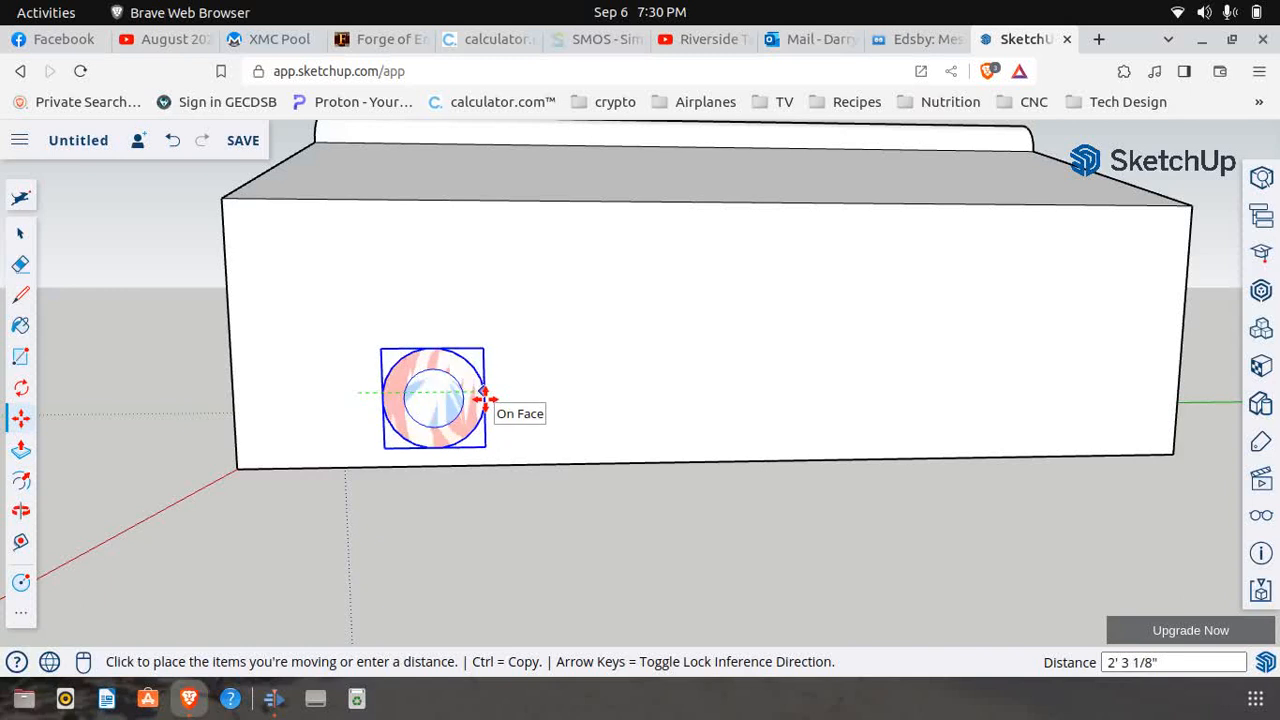
key("ctrl")
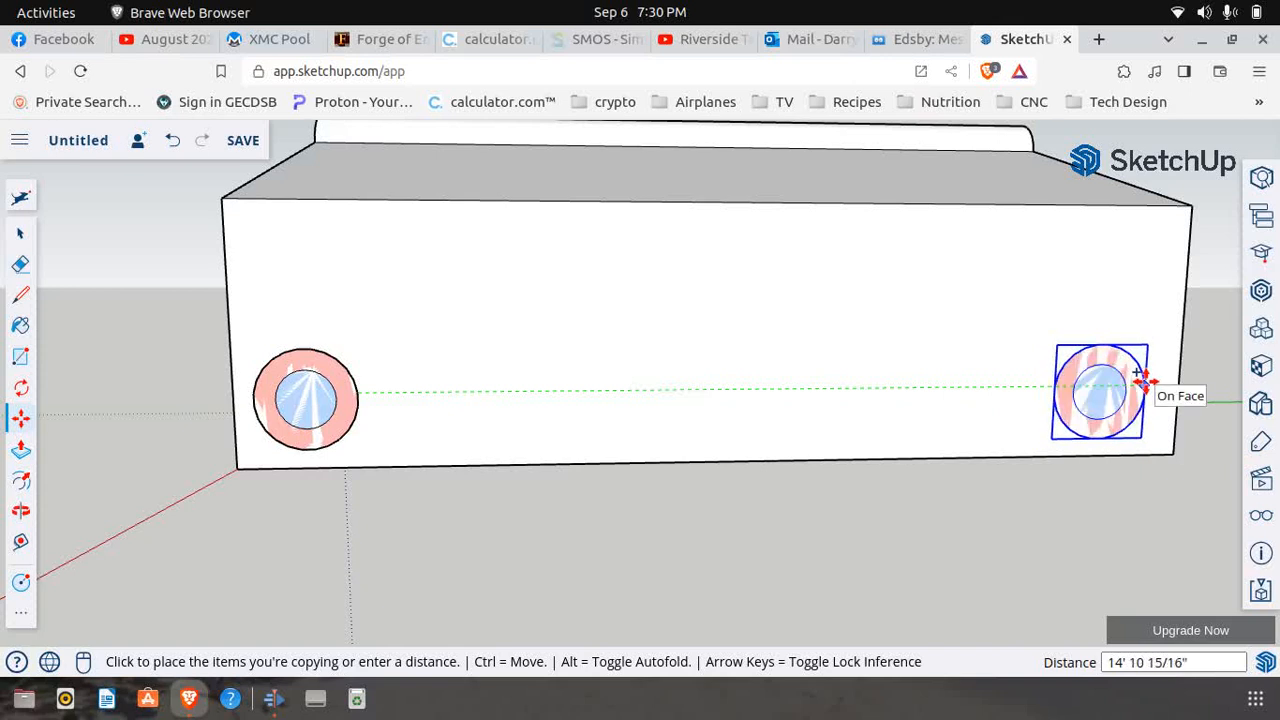
left_click(1145, 382)
type("/8")
key("Return")
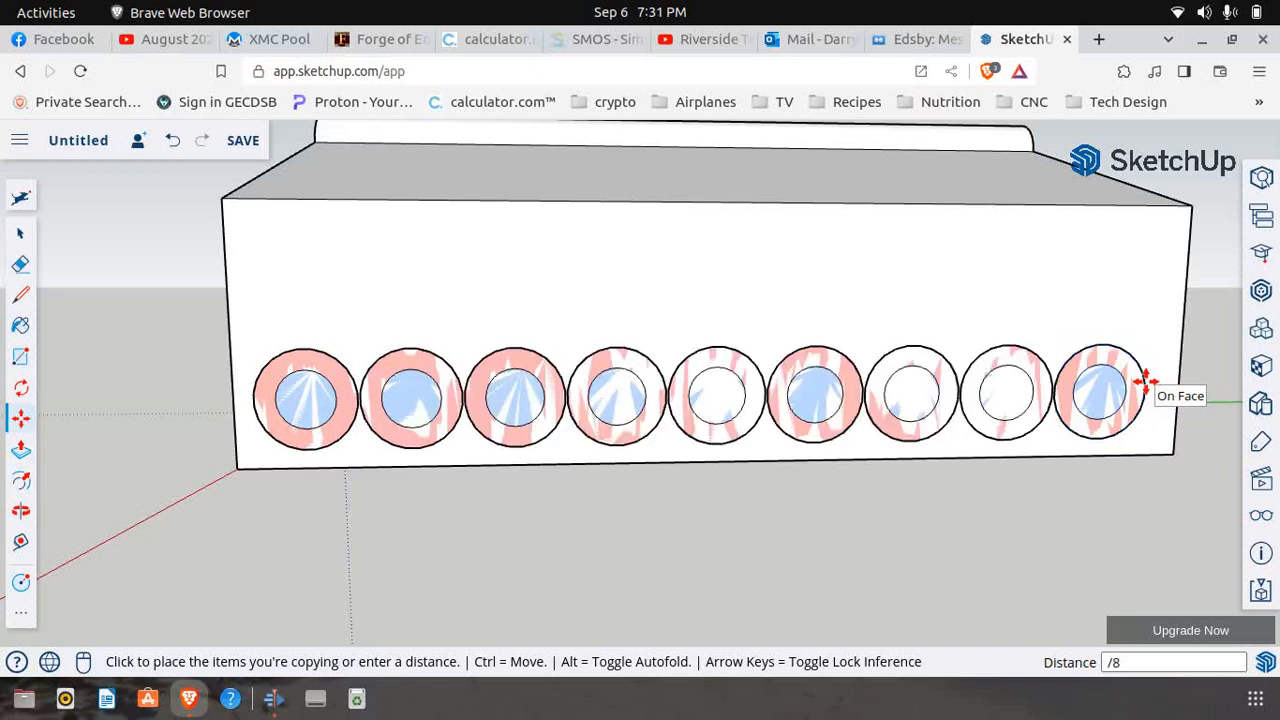